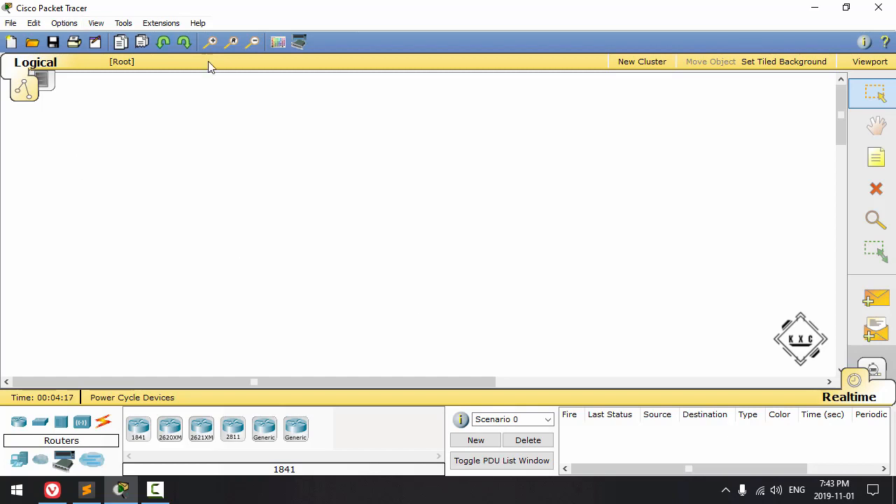
# Step: Check the program's version information in the About window
pyautogui.click(196, 23)
pyautogui.click(227, 79)
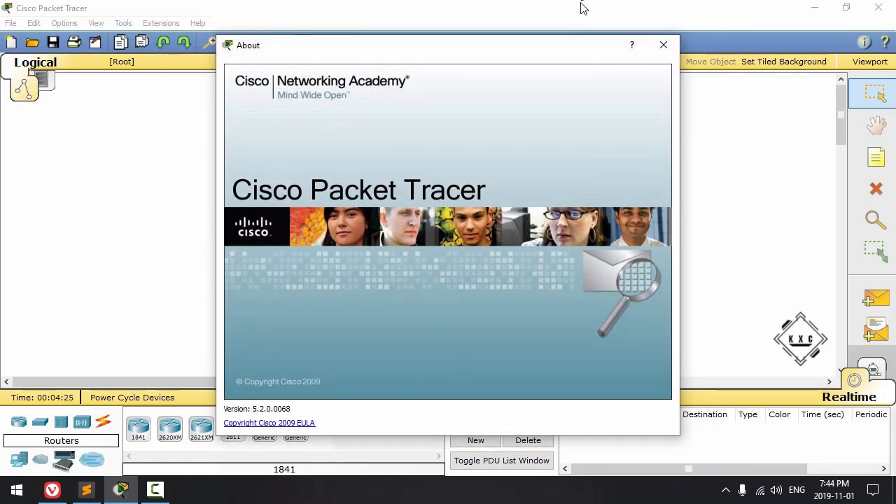
pyautogui.click(664, 46)
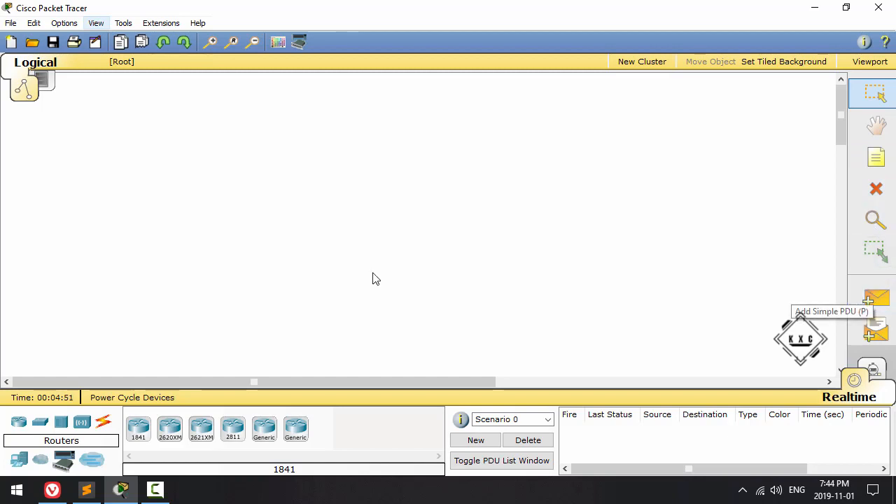
# Step: Place a generic PC, laptop, server, printer and an IP phone side by side on the empty workspace
pyautogui.click(19, 464)
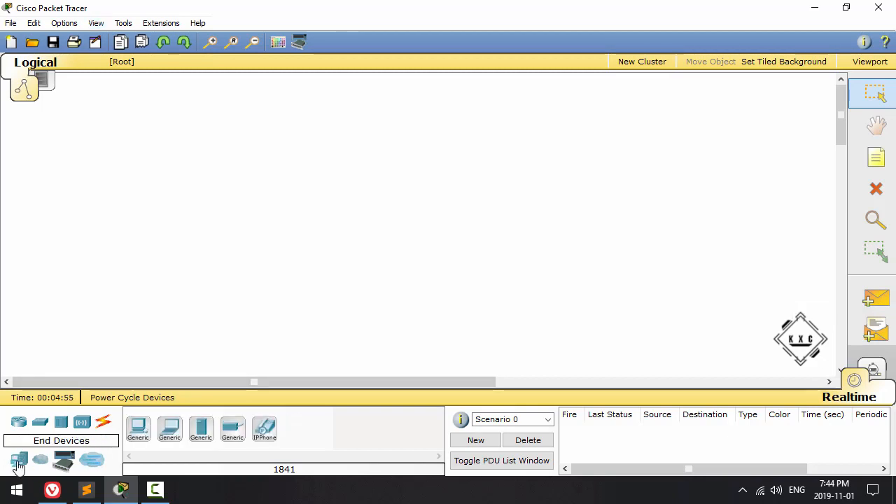
pyautogui.moveTo(134, 444); pyautogui.dragTo(153, 277)
pyautogui.moveTo(170, 429); pyautogui.dragTo(214, 278)
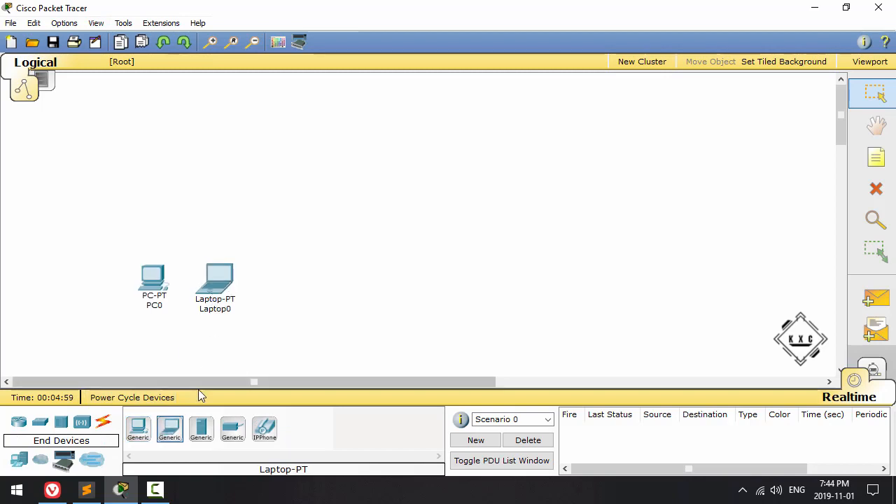
pyautogui.moveTo(201, 429); pyautogui.dragTo(288, 275)
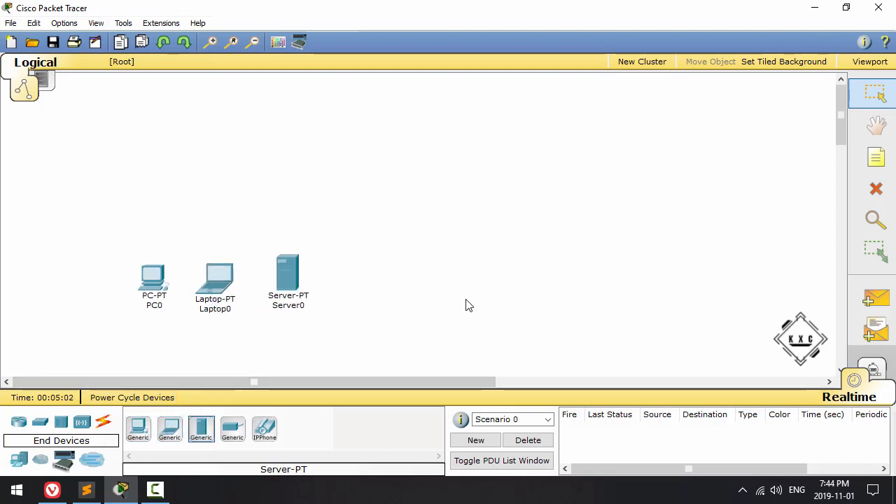
pyautogui.moveTo(233, 428); pyautogui.dragTo(344, 273)
pyautogui.moveTo(270, 429); pyautogui.dragTo(417, 280)
# Step: Delete the whole row of end devices from the workspace
pyautogui.moveTo(525, 341); pyautogui.dragTo(68, 230)
pyautogui.press('Delete')
pyautogui.press('Return')
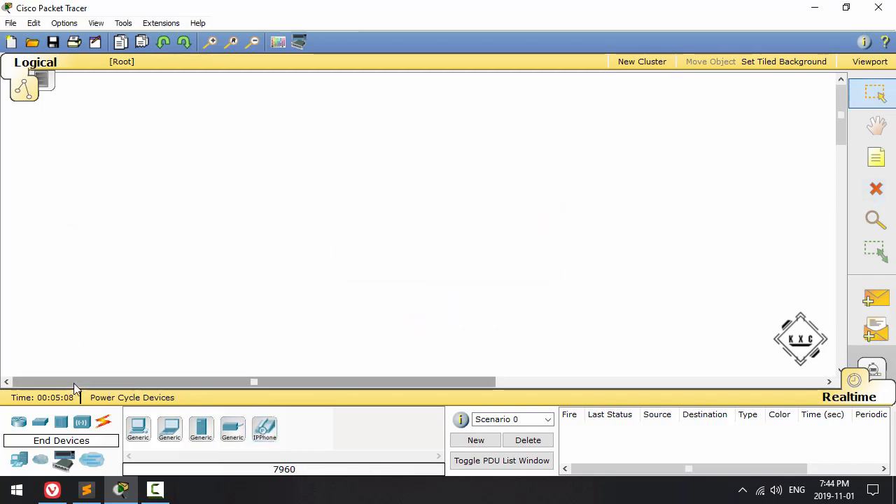
# Step: Place an 1841 router on the workspace and open an enlarged view of its physical device panel
pyautogui.click(19, 423)
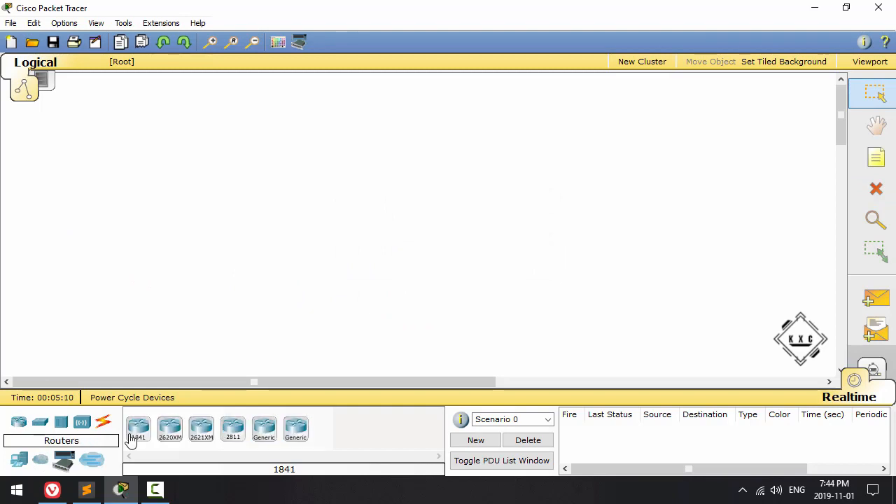
pyautogui.moveTo(140, 438); pyautogui.dragTo(256, 266)
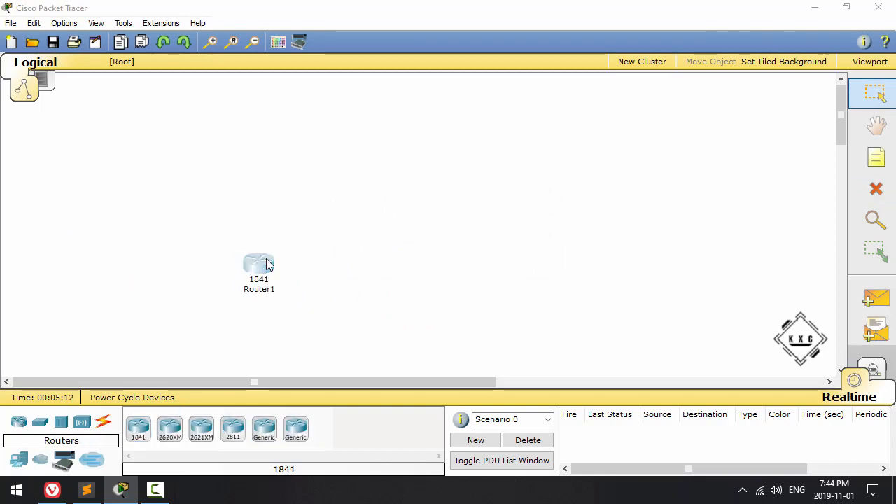
pyautogui.click(247, 264)
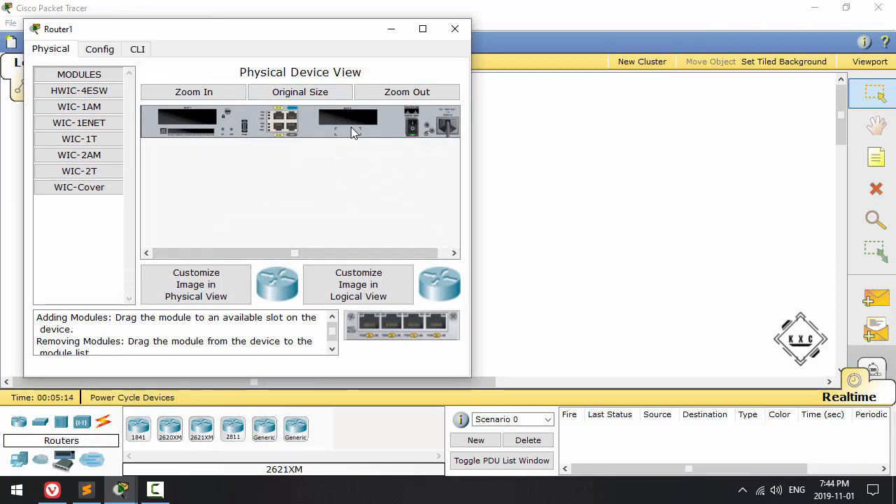
pyautogui.click(424, 29)
pyautogui.click(272, 66)
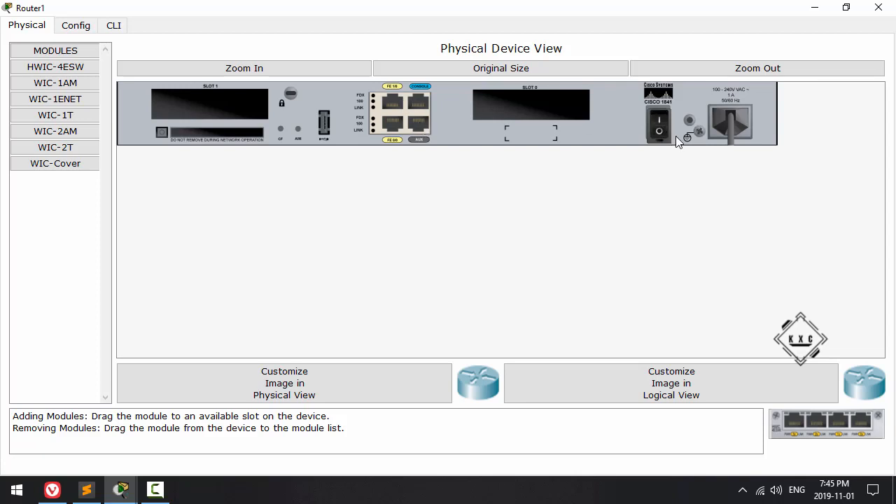
# Step: Install an HWIC-4ESW module in the router's slot 0 and a WIC-1T module in slot 1
pyautogui.click(72, 67)
pyautogui.moveTo(800, 419); pyautogui.dragTo(539, 113)
pyautogui.click(57, 84)
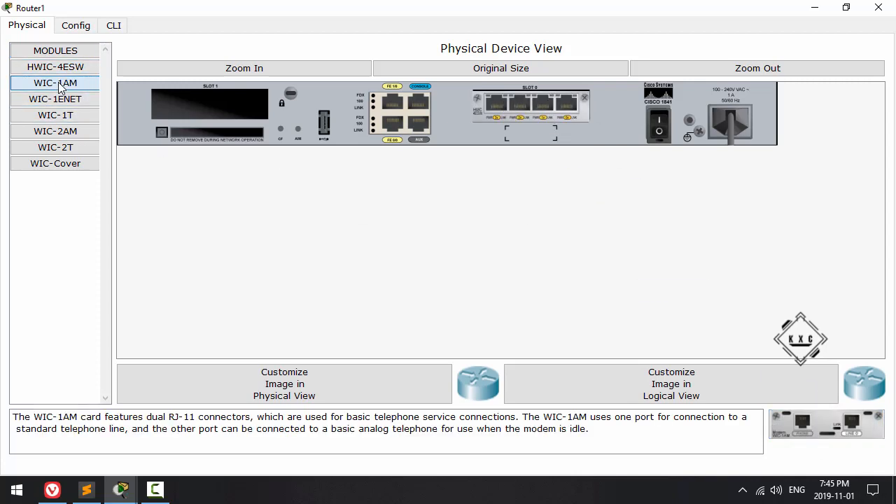
pyautogui.click(62, 98)
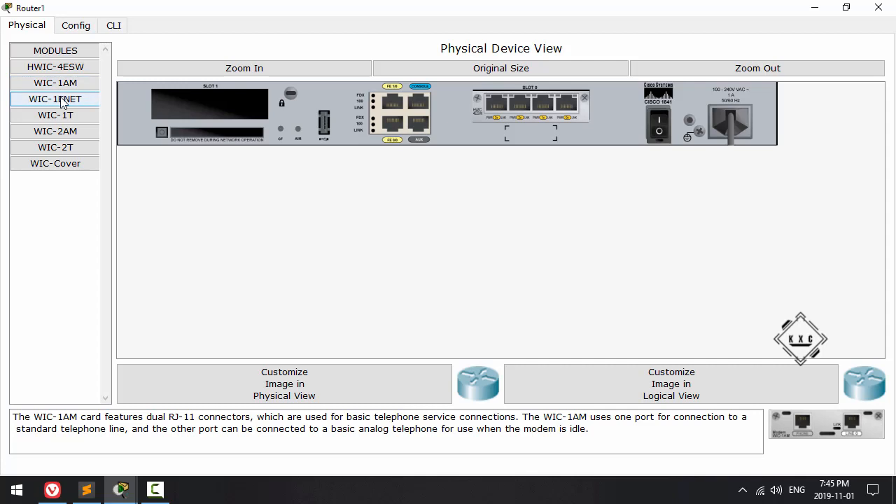
pyautogui.click(62, 115)
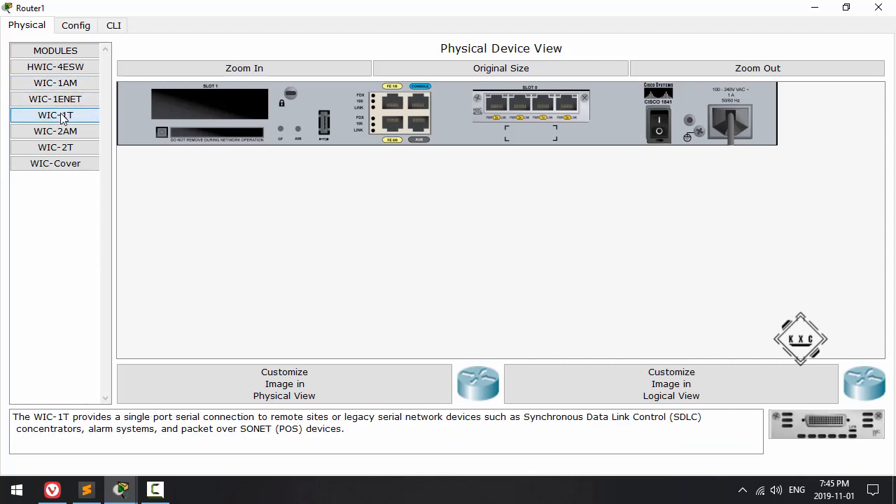
pyautogui.moveTo(828, 425); pyautogui.dragTo(220, 105)
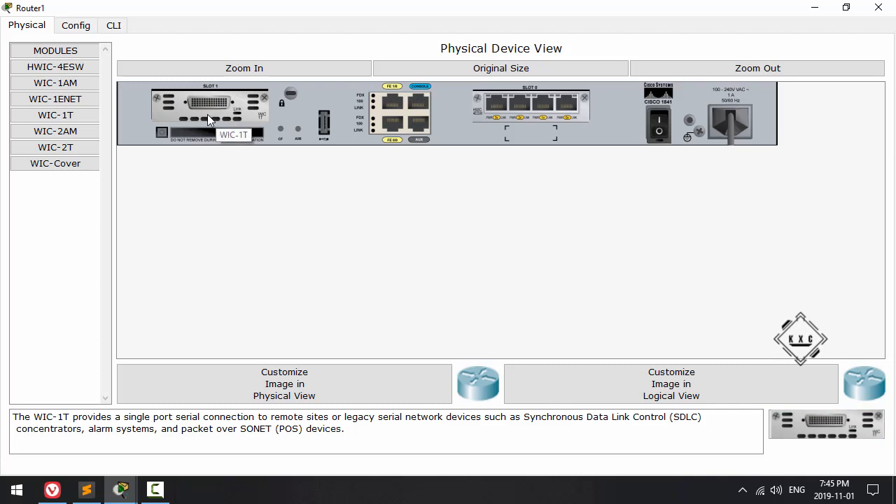
# Step: Replace the HWIC-4ESW module in slot 0 with a WIC-Cover plate and close the router's window
pyautogui.moveTo(511, 107); pyautogui.dragTo(781, 405)
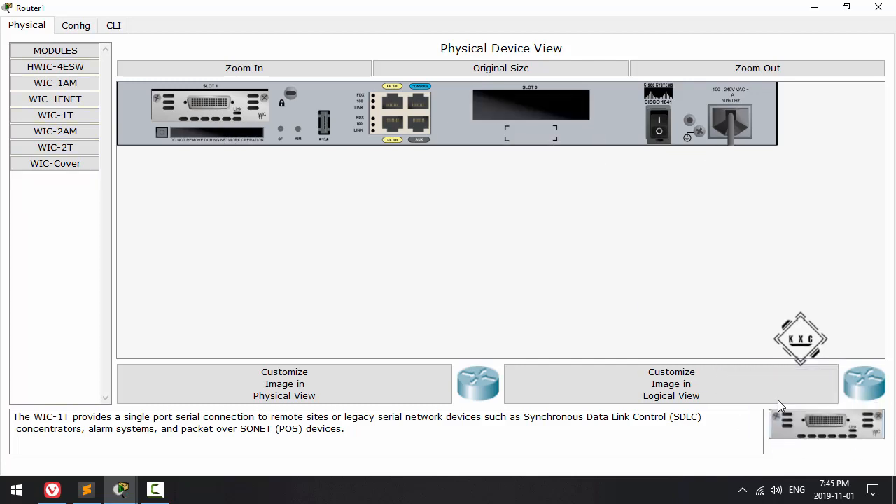
pyautogui.click(52, 167)
pyautogui.moveTo(834, 438); pyautogui.dragTo(532, 111)
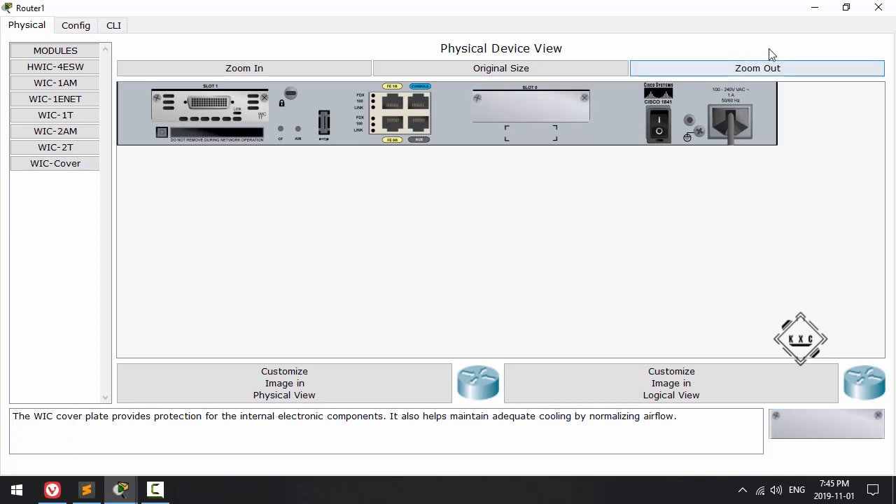
pyautogui.click(878, 8)
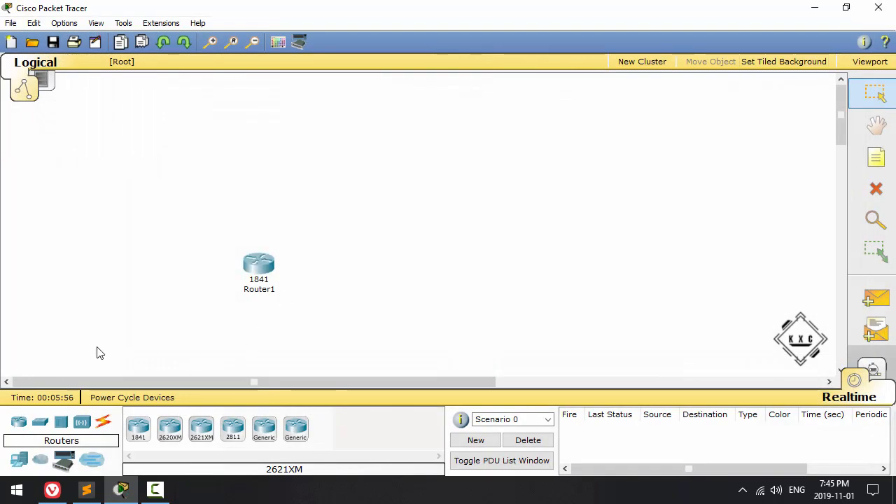
# Step: Place a 2950-24 switch up and to the right of the router and inspect the ports in its physical view
pyautogui.click(39, 422)
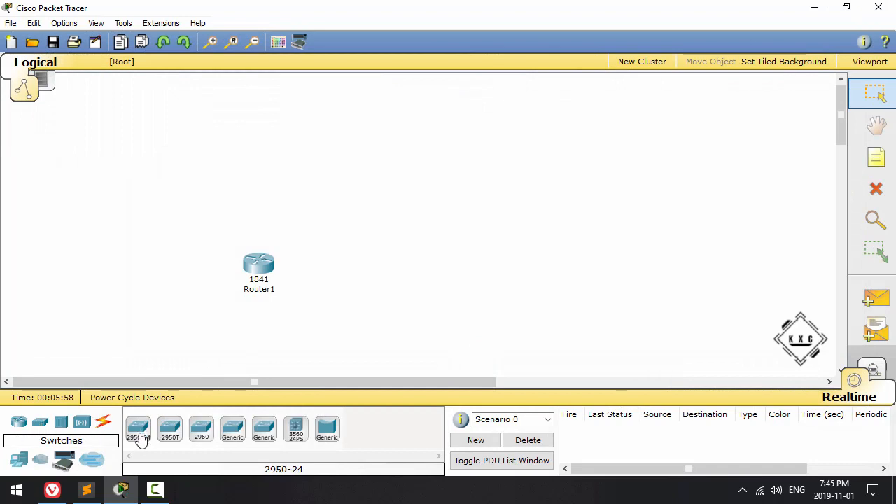
pyautogui.moveTo(139, 436); pyautogui.dragTo(391, 235)
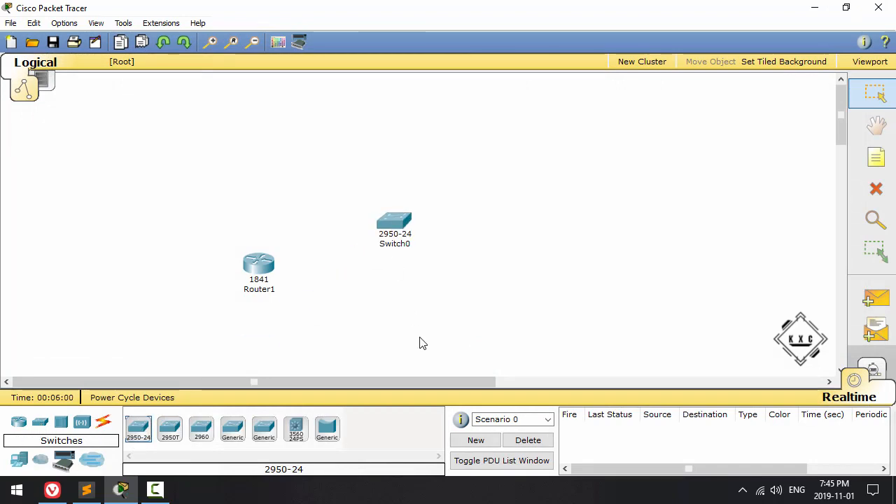
pyautogui.click(393, 231)
pyautogui.click(441, 47)
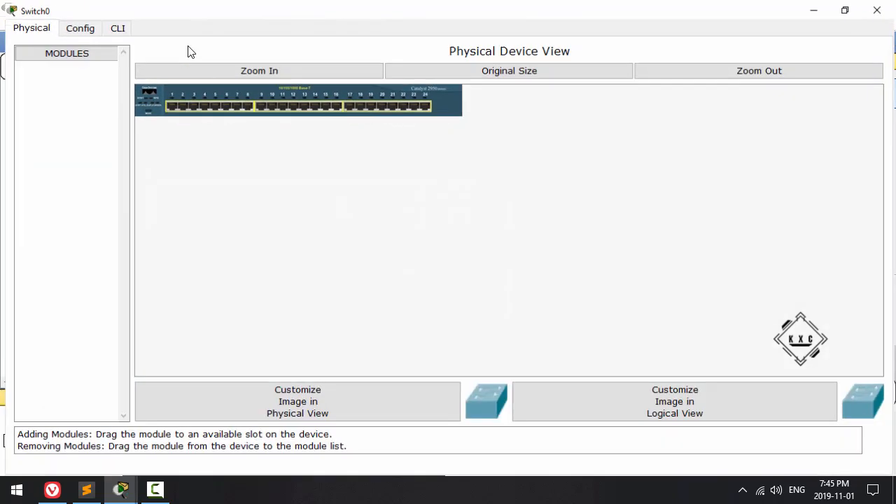
pyautogui.click(208, 70)
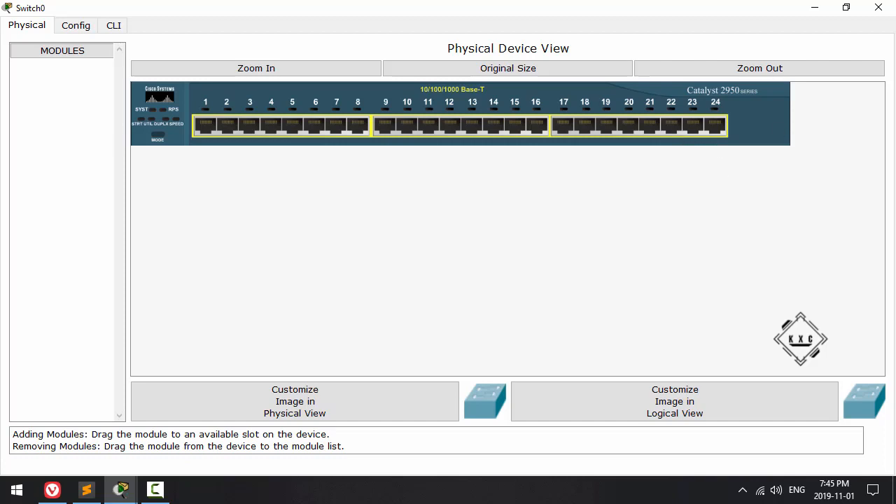
pyautogui.click(887, 8)
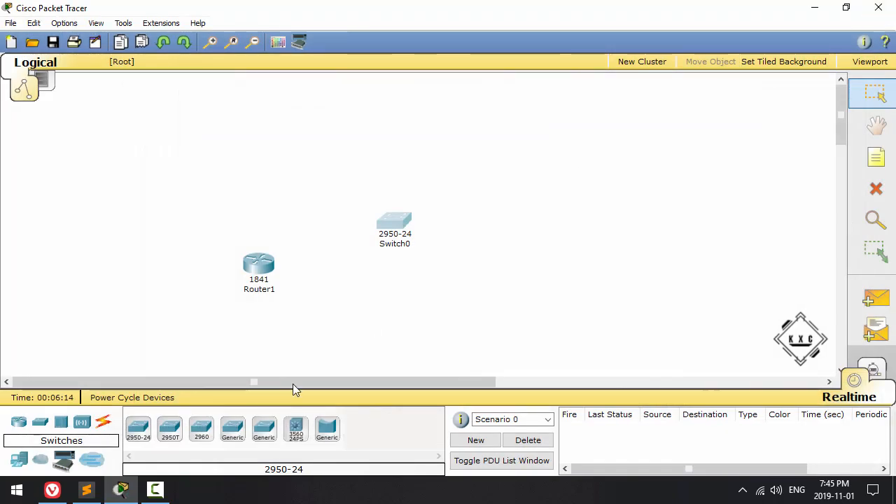
# Step: Place a generic hub to the right of the switch and look at its ports and available modules
pyautogui.click(61, 423)
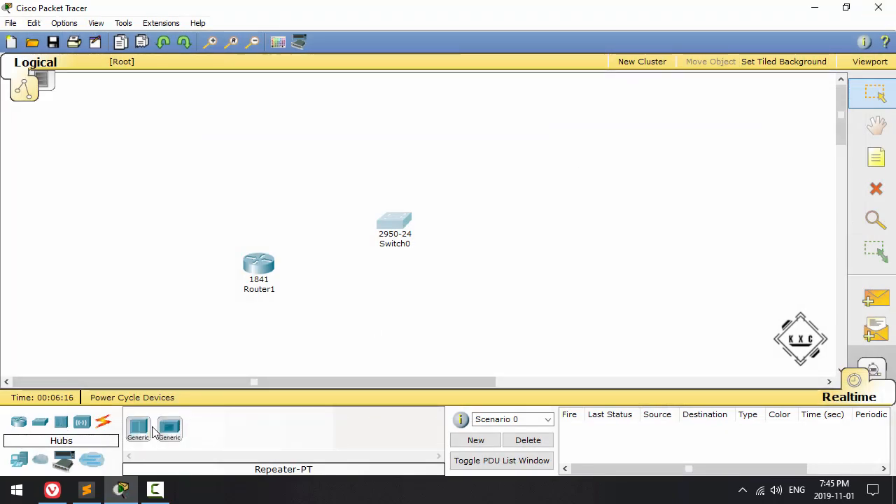
pyautogui.click(140, 432)
pyautogui.click(470, 229)
pyautogui.click(477, 233)
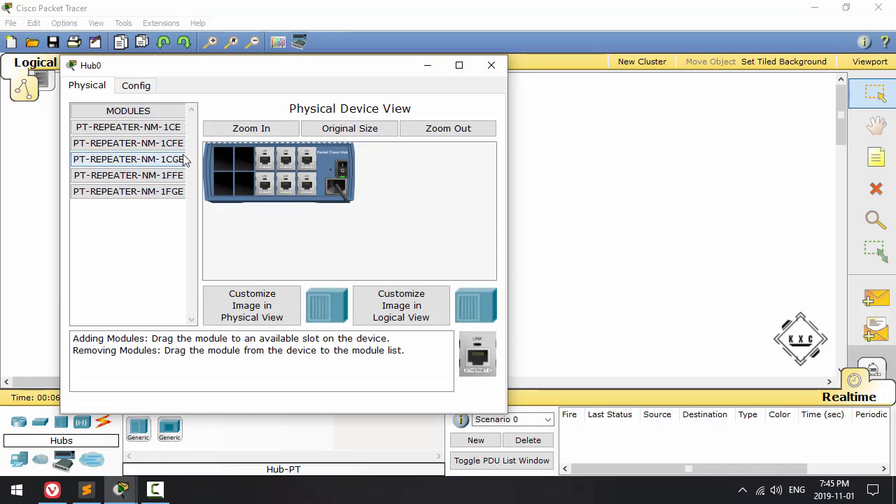
pyautogui.click(496, 72)
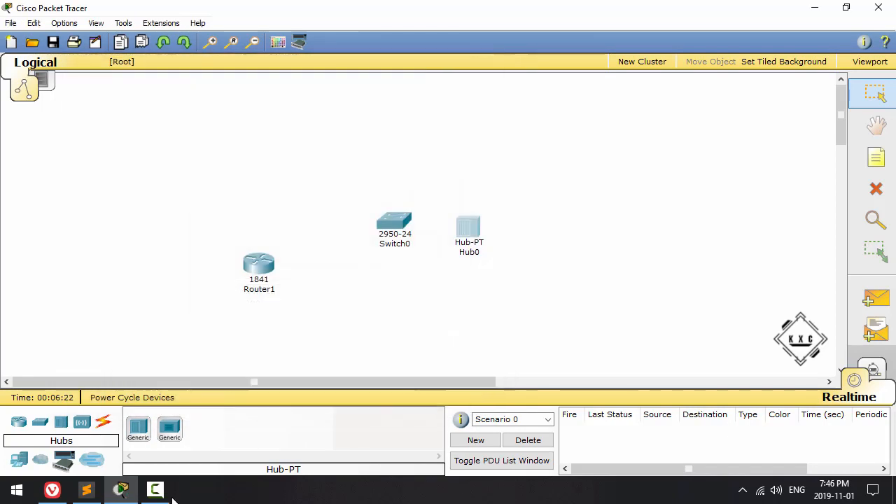
# Step: Place a generic access point to the left of the 1841 router and a Linksys-WRT300N wireless router to its right
pyautogui.click(82, 423)
pyautogui.click(138, 429)
pyautogui.click(155, 268)
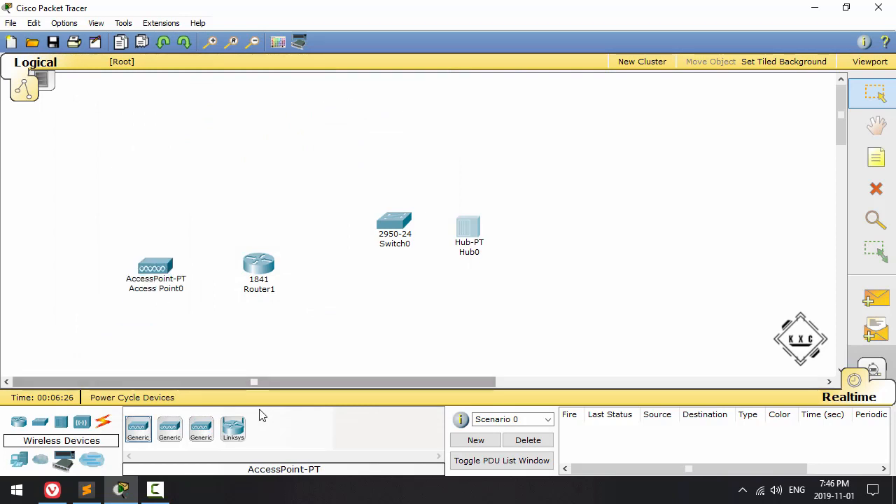
pyautogui.click(233, 428)
pyautogui.click(363, 273)
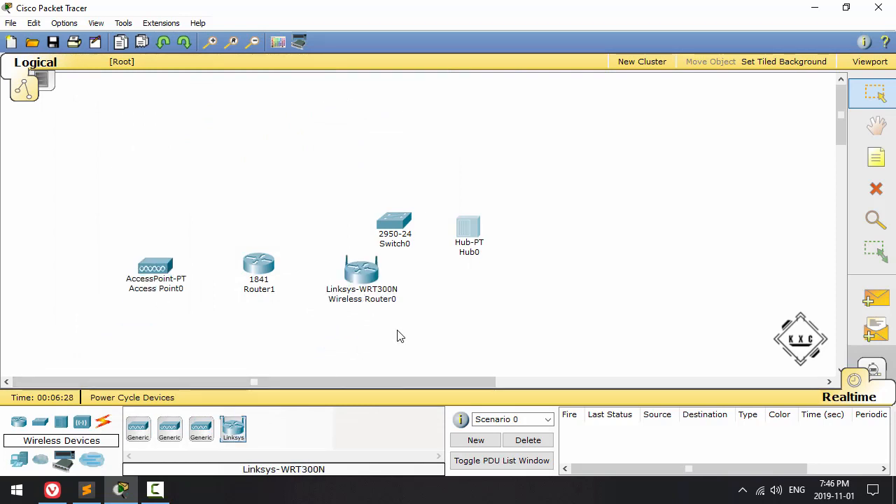
# Step: Examine the available cable connection types, including the Console cable
pyautogui.click(102, 424)
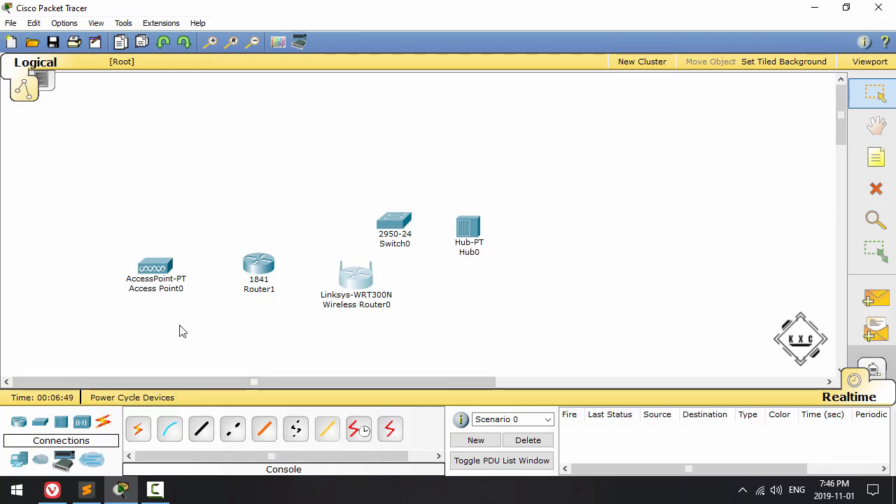
pyautogui.click(170, 428)
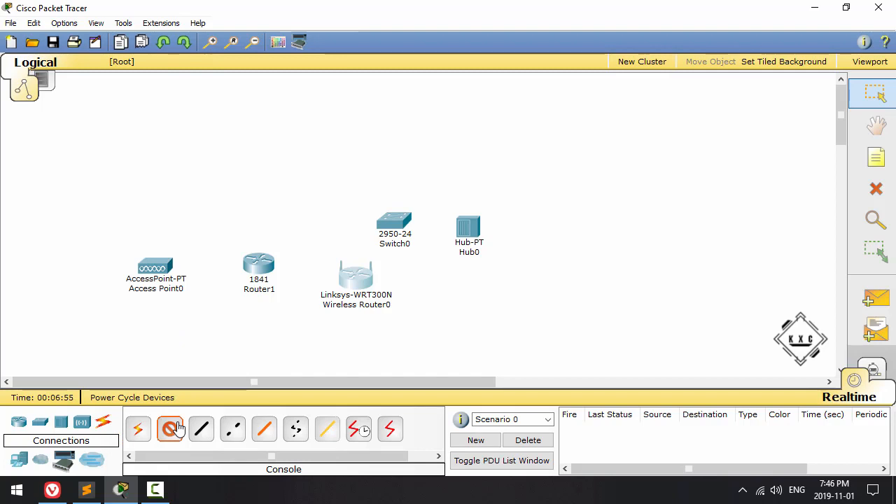
pyautogui.click(174, 430)
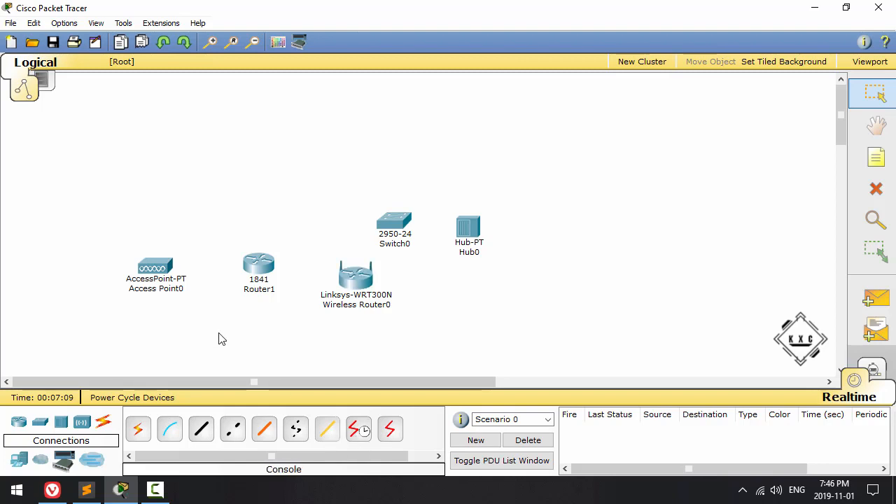
# Step: Delete every networking device from the workspace
pyautogui.press('Delete')
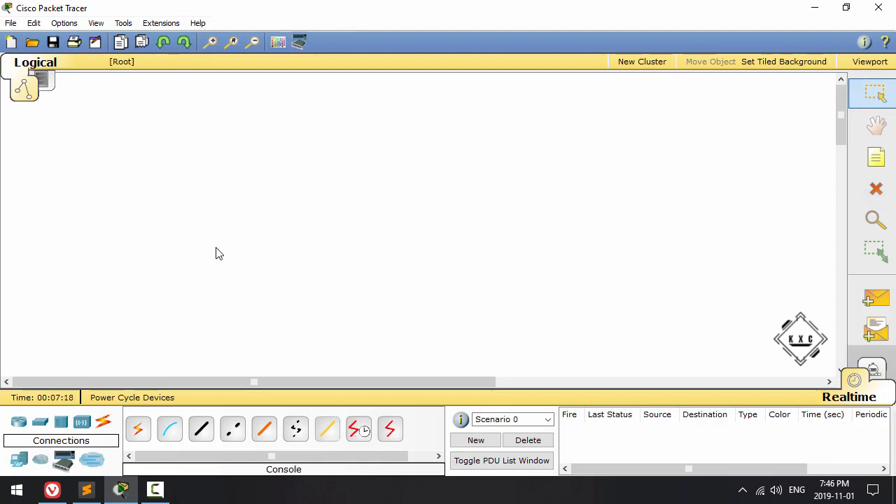
# Step: Add a workspace note reading "Now, it's 2004" with "We wanna play C&C Generals" on its second line
pyautogui.click(15, 466)
pyautogui.click(876, 157)
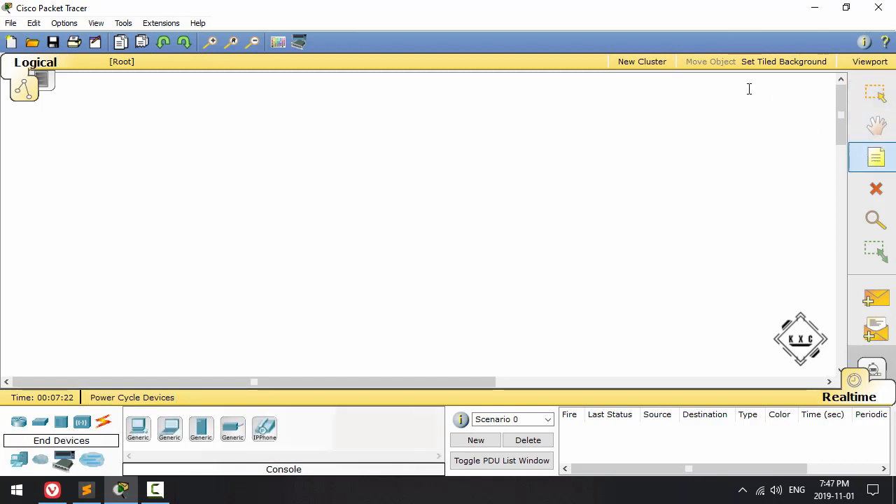
pyautogui.click(690, 83)
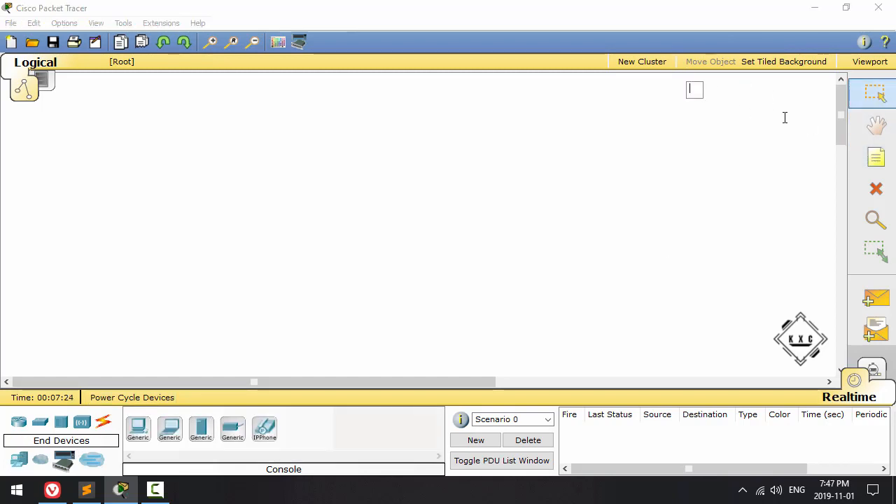
pyautogui.write("Now, it's 2004")
pyautogui.press('Return')
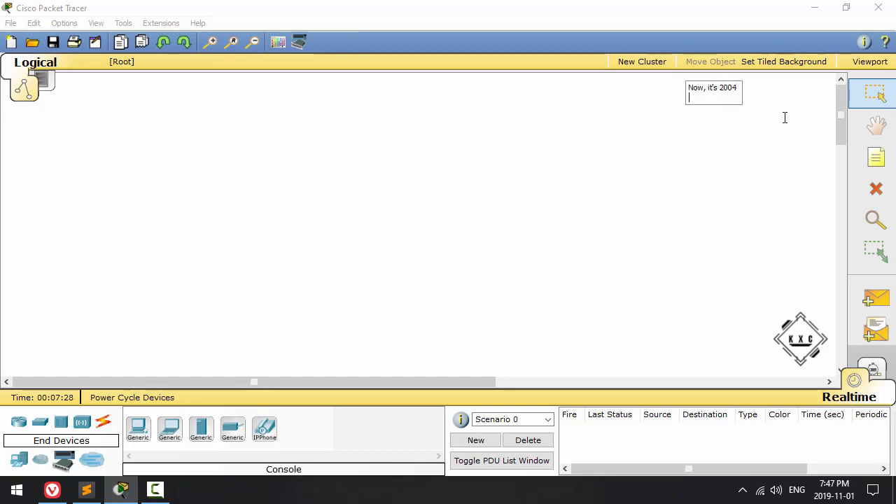
pyautogui.write('We wanna pla')
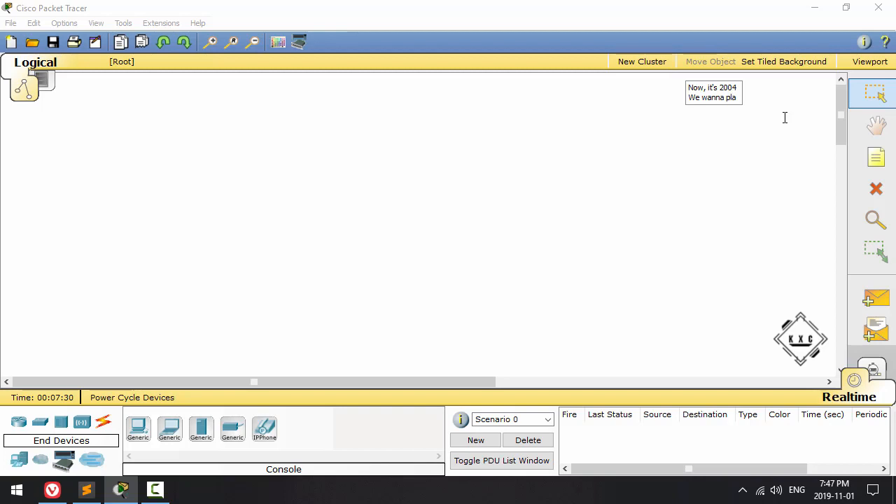
pyautogui.write('y C&C Generals')
pyautogui.press('Return')
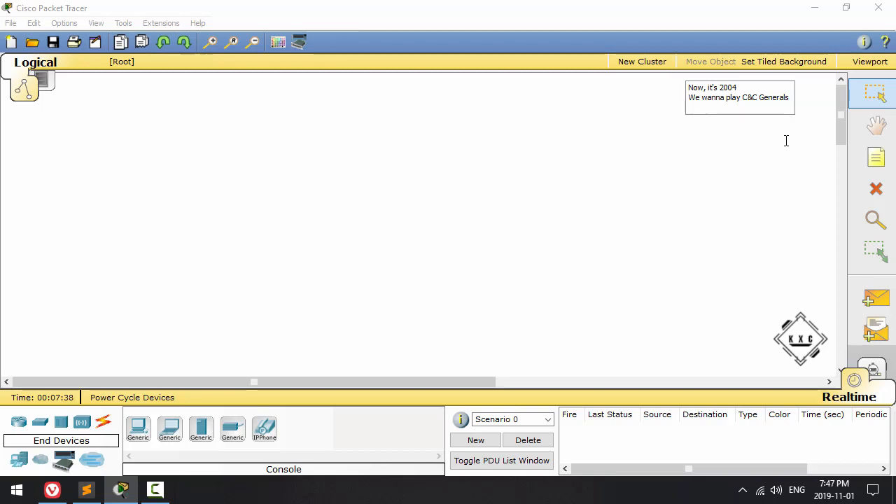
pyautogui.click(693, 194)
# Step: Place two generic laptops side by side in the middle of the workspace
pyautogui.click(170, 429)
pyautogui.click(314, 217)
pyautogui.click(175, 435)
pyautogui.click(464, 221)
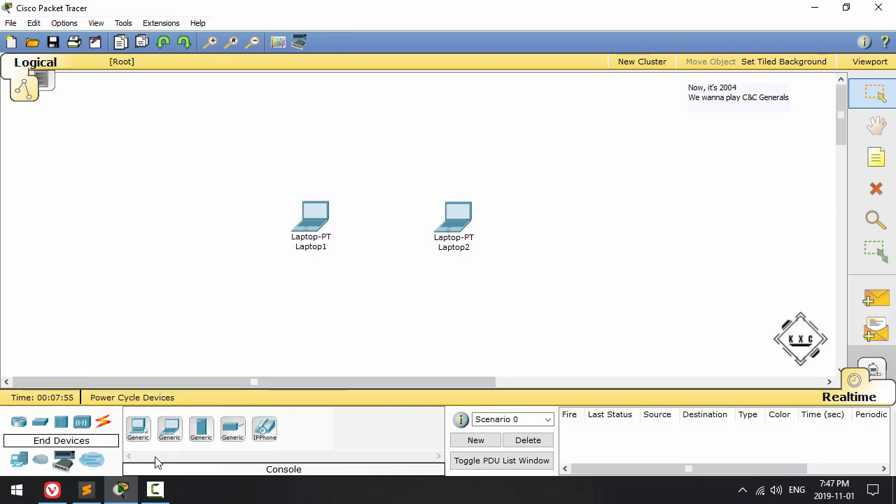
# Step: Connect the two laptops directly to each other with a Copper Cross-Over cable
pyautogui.click(102, 425)
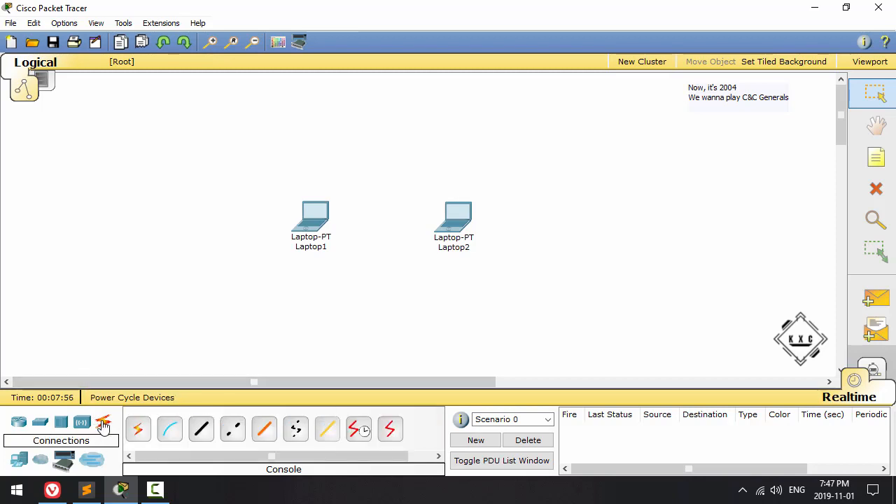
pyautogui.click(233, 433)
pyautogui.click(315, 224)
pyautogui.click(324, 224)
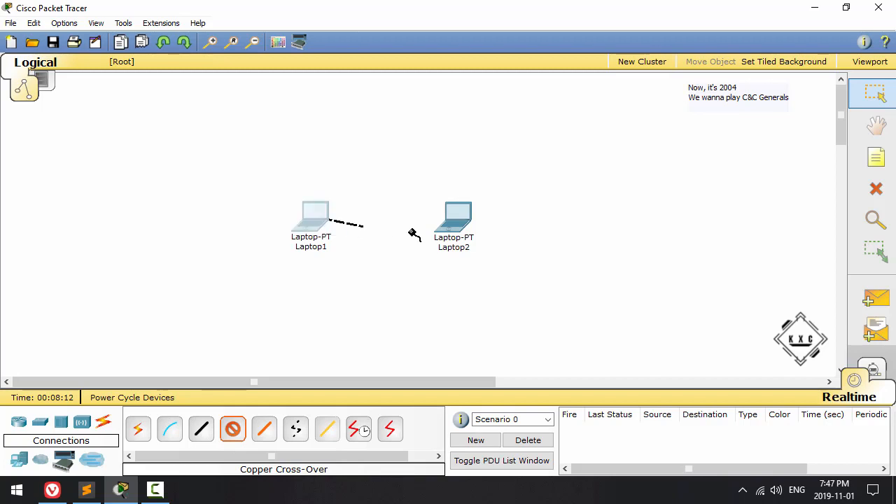
pyautogui.click(459, 229)
pyautogui.click(468, 227)
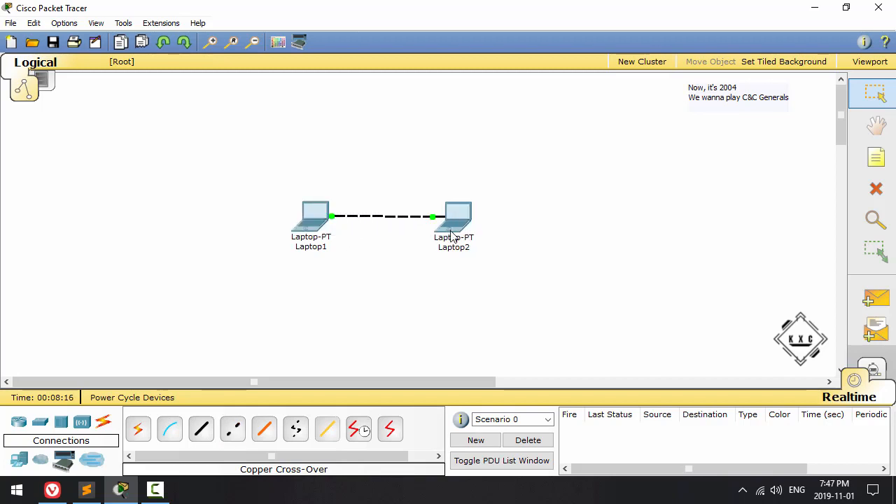
# Step: Give Laptop1 the static IP address 192.168.1.1 with the default subnet mask 255.255.255.0 and close its window
pyautogui.click(315, 217)
pyautogui.click(206, 105)
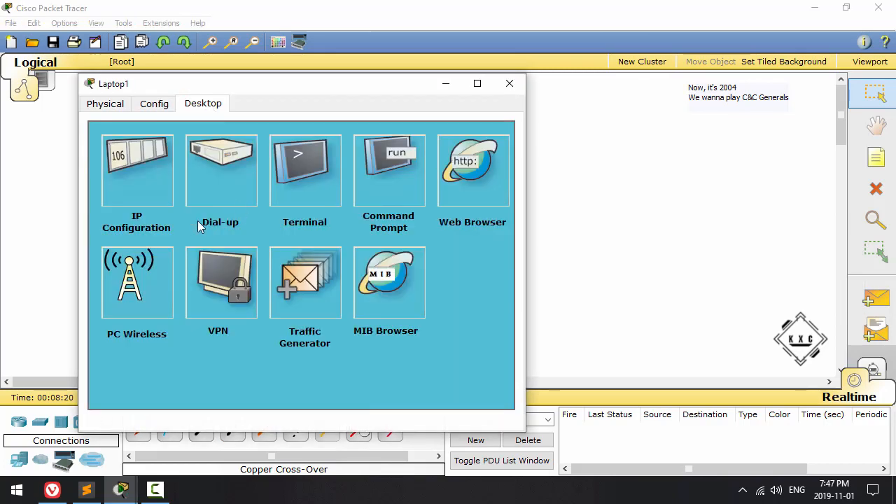
pyautogui.click(121, 181)
pyautogui.click(213, 233)
pyautogui.write('192.168.1.1')
pyautogui.press('Tab')
pyautogui.click(420, 137)
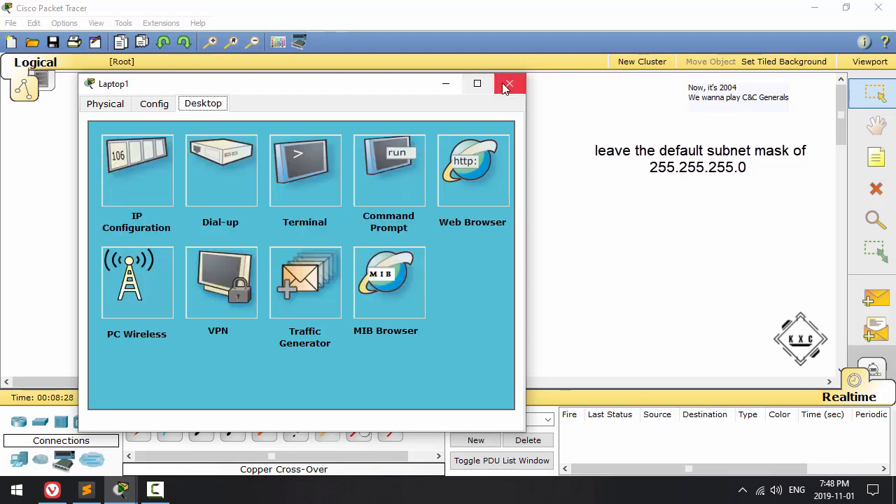
pyautogui.click(510, 84)
# Step: Give Laptop2 the static IP address 192.168.1.2 with the default subnet mask 255.255.255.0 and close its window
pyautogui.click(472, 223)
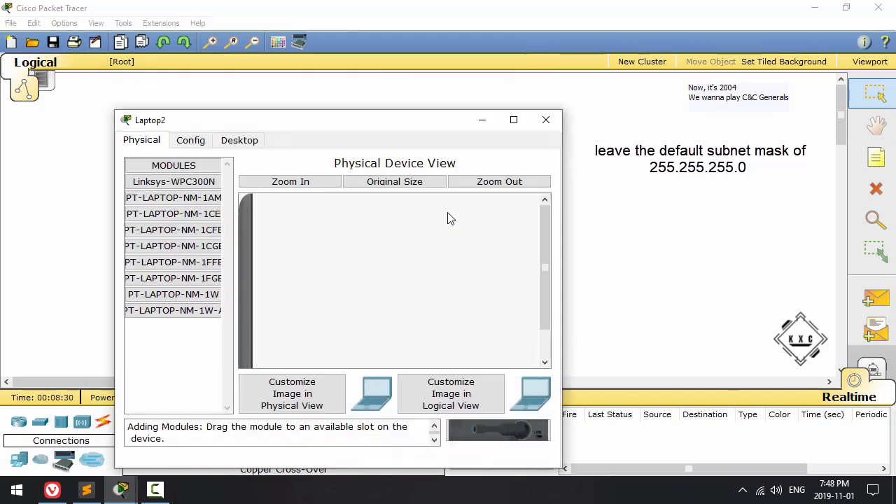
pyautogui.click(238, 140)
pyautogui.click(206, 211)
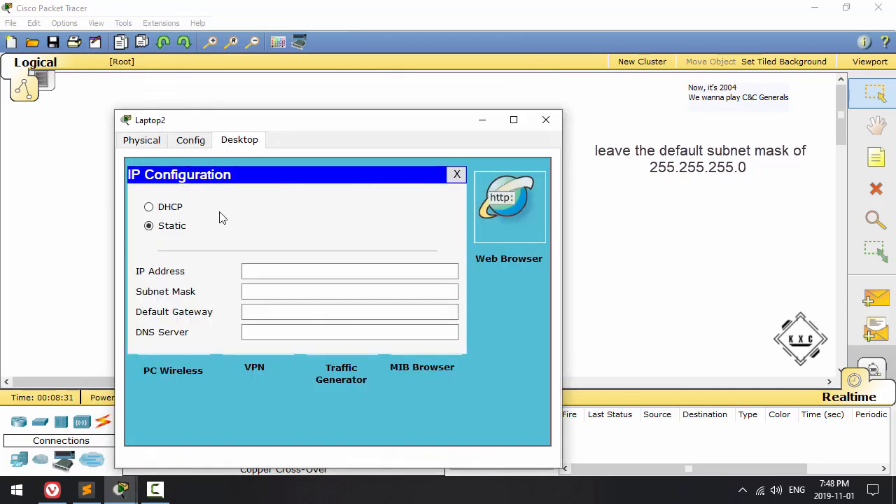
pyautogui.click(285, 272)
pyautogui.click(297, 294)
pyautogui.click(294, 273)
pyautogui.write('192.168.1.2')
pyautogui.click(412, 292)
pyautogui.press('Tab')
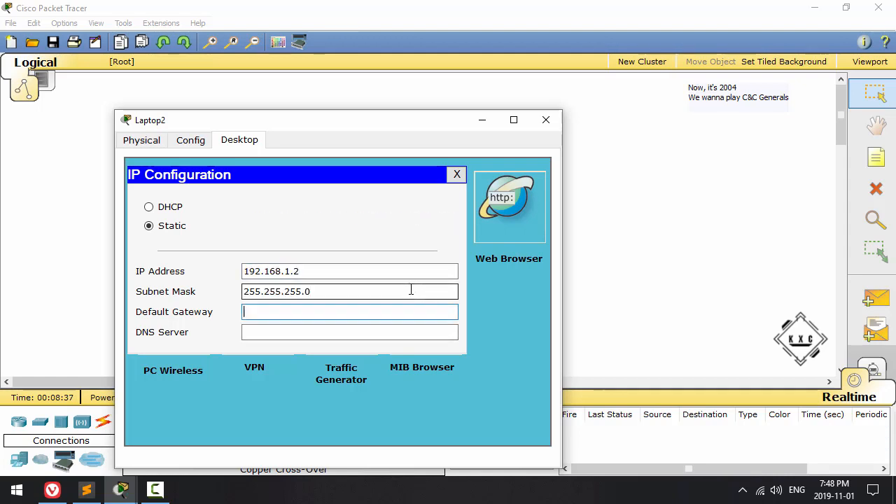
pyautogui.click(457, 174)
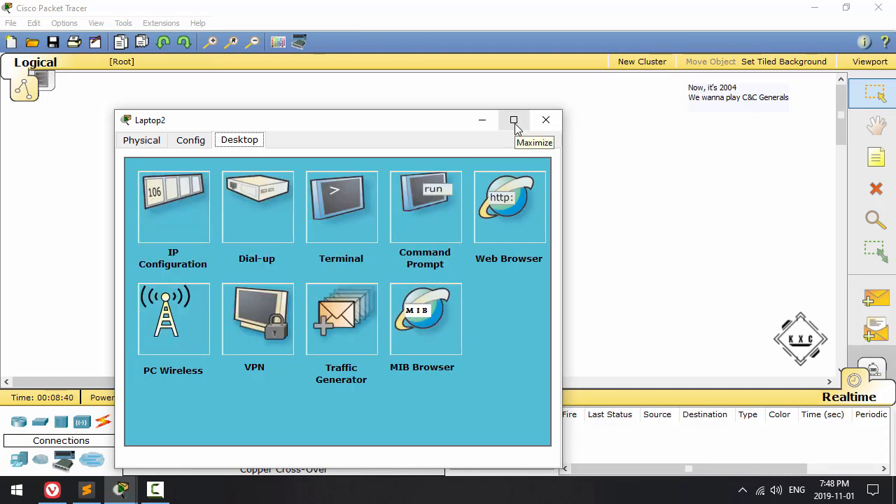
pyautogui.click(547, 120)
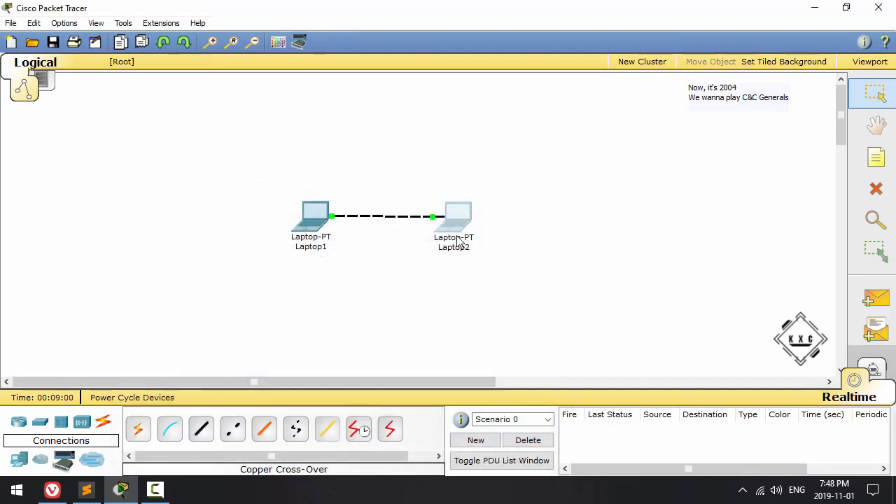
# Step: Check Laptop1's IP settings by running ipconfig in its Command Prompt
pyautogui.click(317, 219)
pyautogui.moveTo(266, 33); pyautogui.dragTo(376, 47)
pyautogui.click(439, 150)
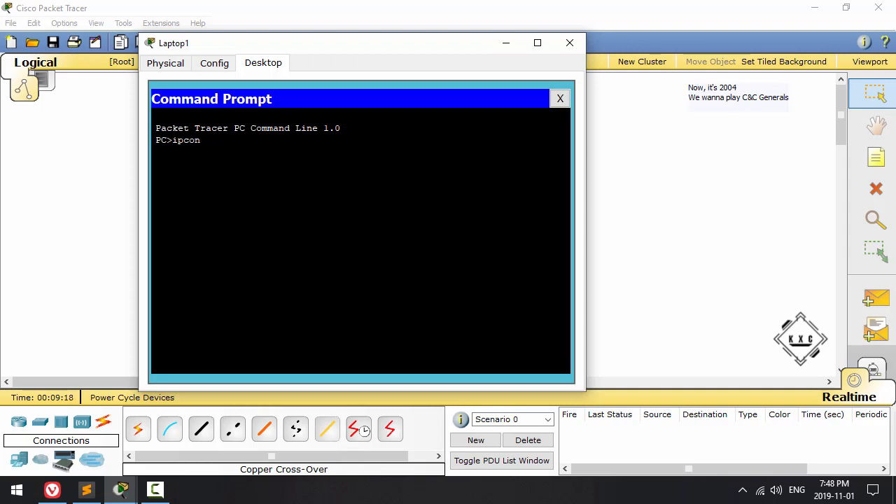
pyautogui.press('Return')
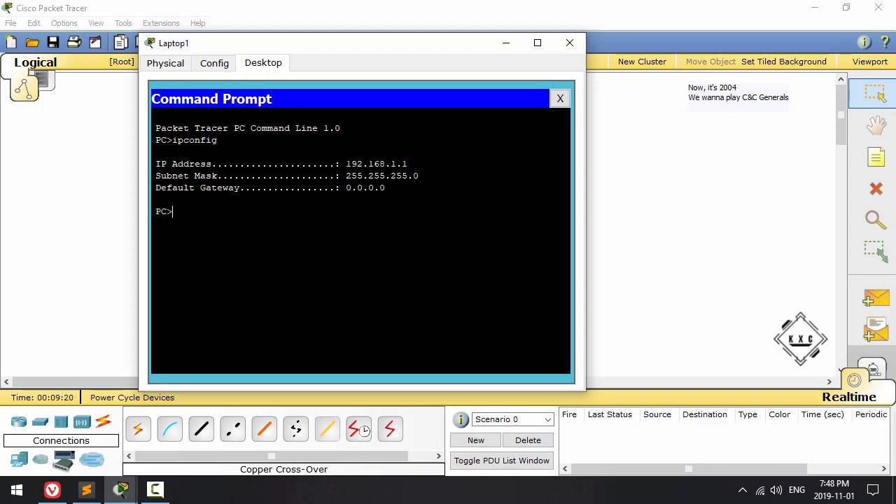
# Step: Test the link to Laptop2 by running ping 192.168.1.2 on Laptop1, interrupting it after a few replies
pyautogui.write('ping `1')
pyautogui.press('BackSpace')
pyautogui.press('BackSpace')
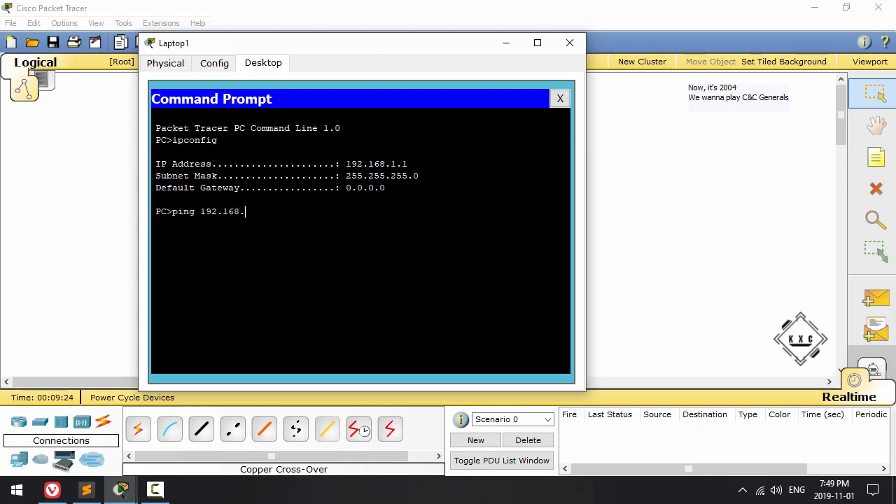
pyautogui.write('192.168.1.2')
pyautogui.press('Return')
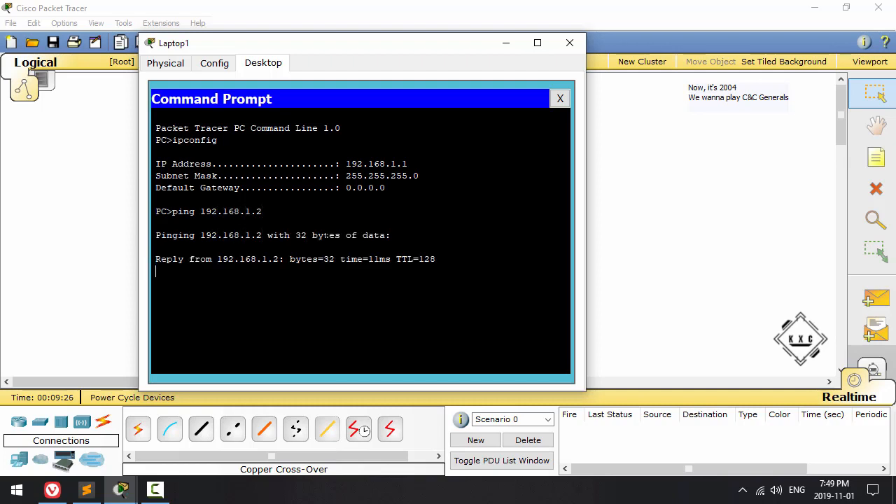
pyautogui.hotkey('ctrl', 'c')
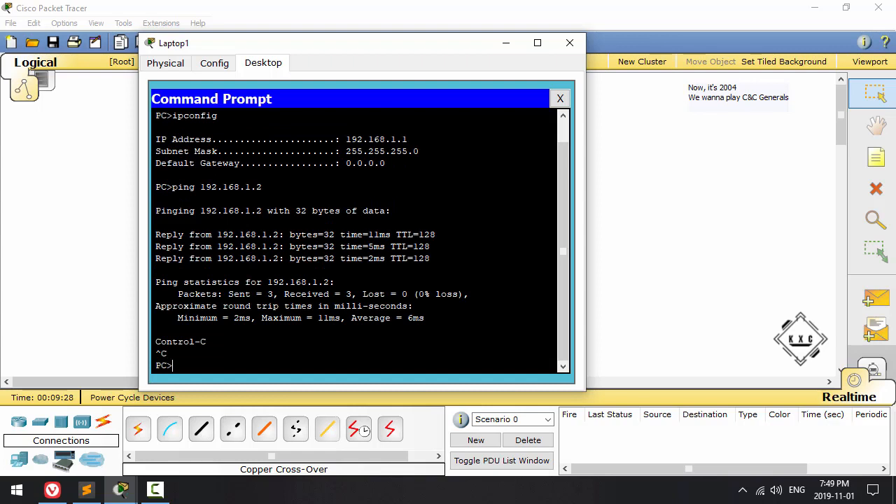
# Step: Inspect Laptop1's ARP table with arp -a, then close its Command Prompt and window
pyautogui.write('arp -a')
pyautogui.press('Return')
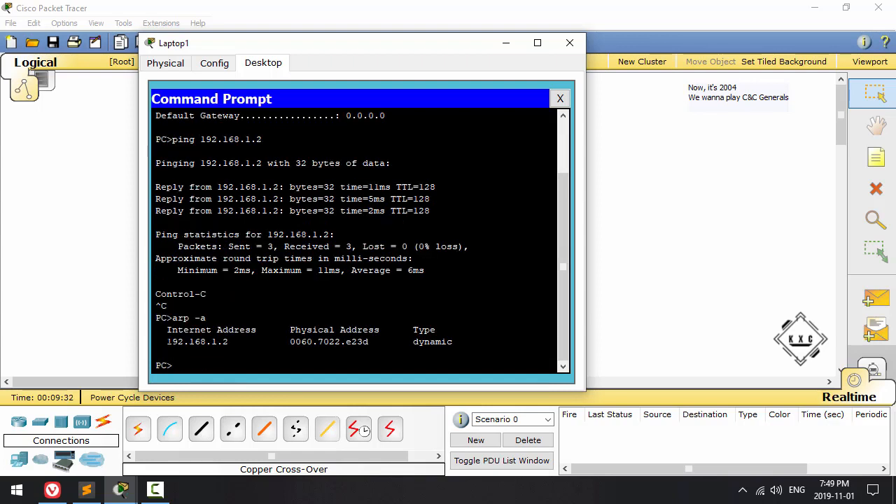
pyautogui.moveTo(166, 342); pyautogui.dragTo(369, 341)
pyautogui.click(560, 98)
pyautogui.click(570, 43)
# Step: Place a third generic laptop and position it to the right of Laptop2
pyautogui.click(21, 461)
pyautogui.moveTo(171, 430); pyautogui.dragTo(387, 322)
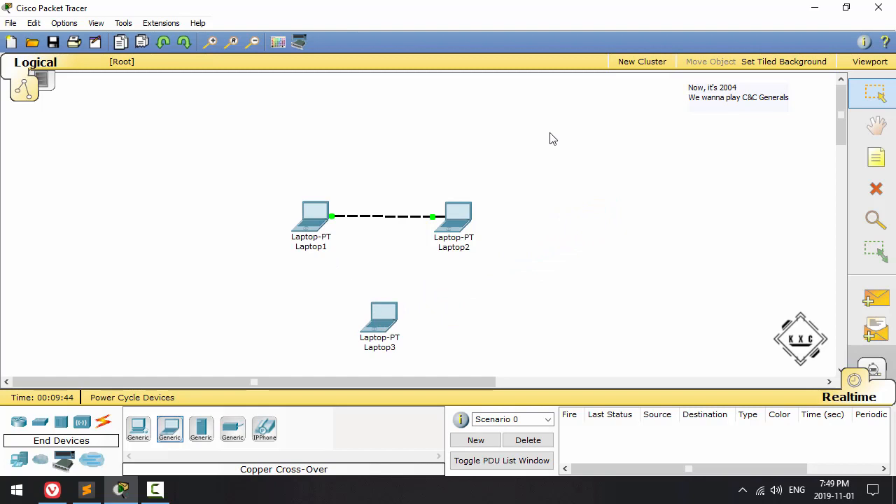
pyautogui.moveTo(381, 348); pyautogui.dragTo(538, 246)
# Step: Delete the cross-over cable and arrange the laptops in a triangle, with Laptop2 on top and Laptop3 opposite Laptop1
pyautogui.moveTo(458, 231); pyautogui.dragTo(403, 152)
pyautogui.click(410, 255)
pyautogui.press('Delete')
pyautogui.click(357, 175)
pyautogui.moveTo(531, 220); pyautogui.dragTo(466, 213)
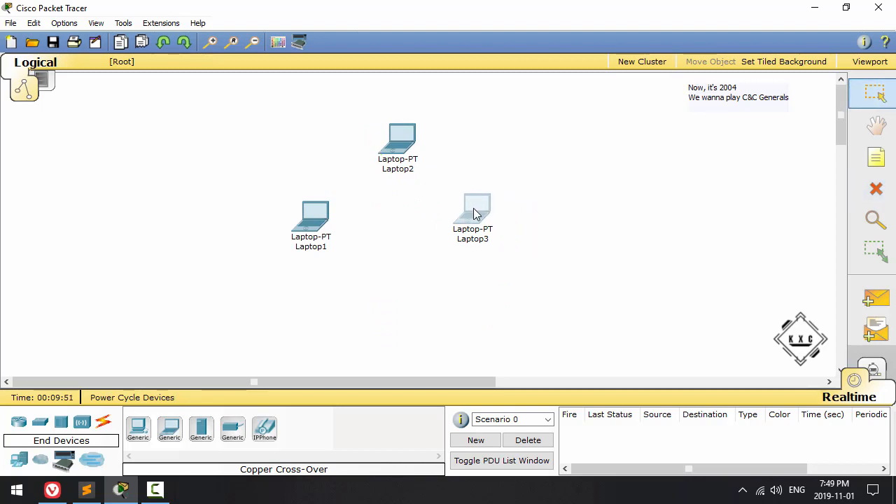
# Step: Place a 2950-24 switch between Laptop1 and Laptop3 and briefly view its device window
pyautogui.click(42, 424)
pyautogui.moveTo(149, 436); pyautogui.dragTo(391, 232)
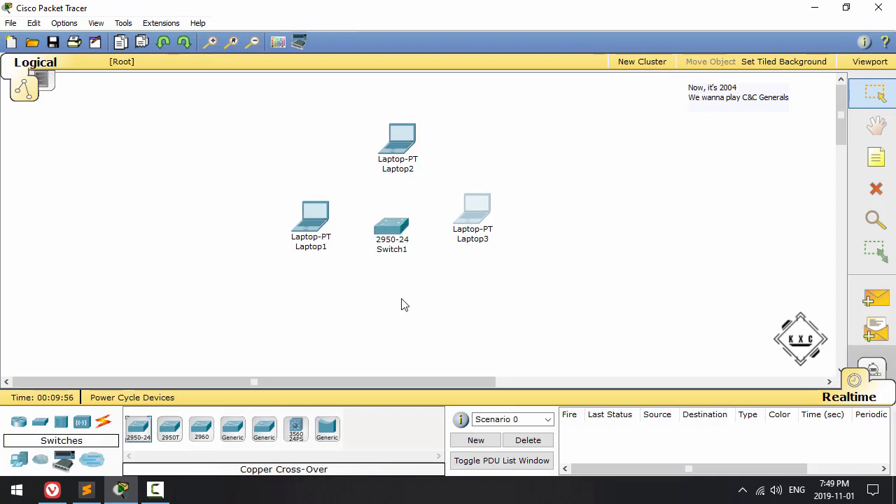
pyautogui.click(402, 228)
pyautogui.click(454, 30)
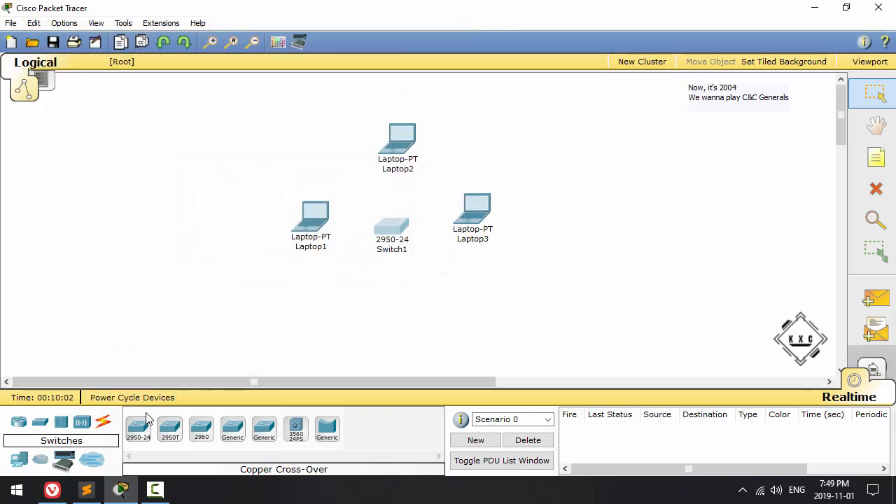
# Step: Connect Laptop1 to port FastEthernet0/1 of the switch with a Copper Straight-Through cable
pyautogui.click(104, 423)
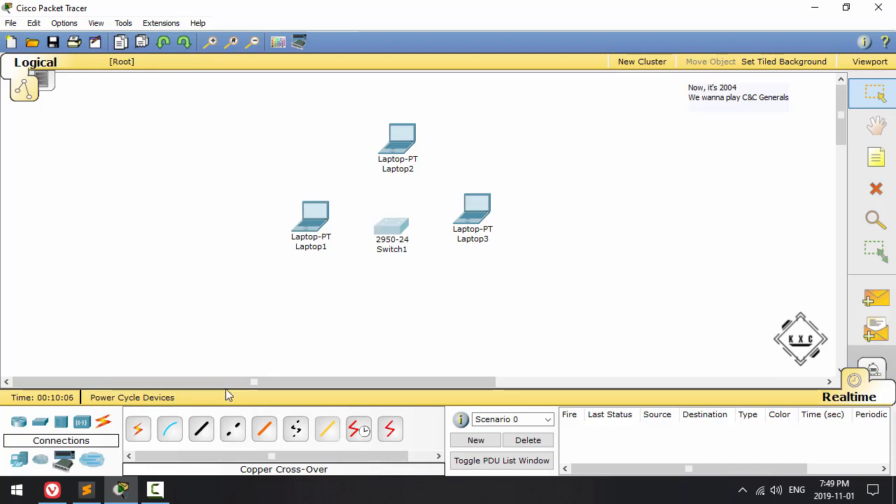
pyautogui.click(202, 430)
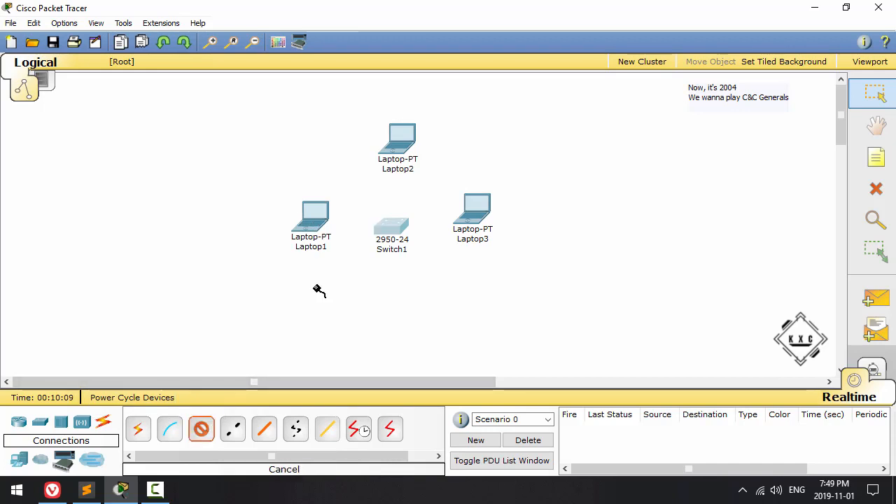
pyautogui.click(314, 227)
pyautogui.click(315, 227)
pyautogui.click(394, 229)
pyautogui.click(434, 141)
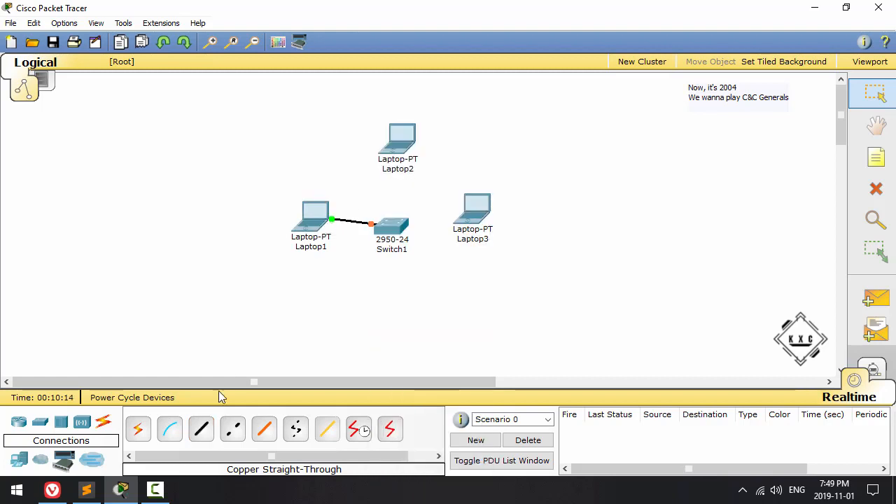
# Step: Connect the switch's FastEthernet0/2 port to Laptop2's FastEthernet port with a Copper Straight-Through cable
pyautogui.click(202, 430)
pyautogui.click(390, 226)
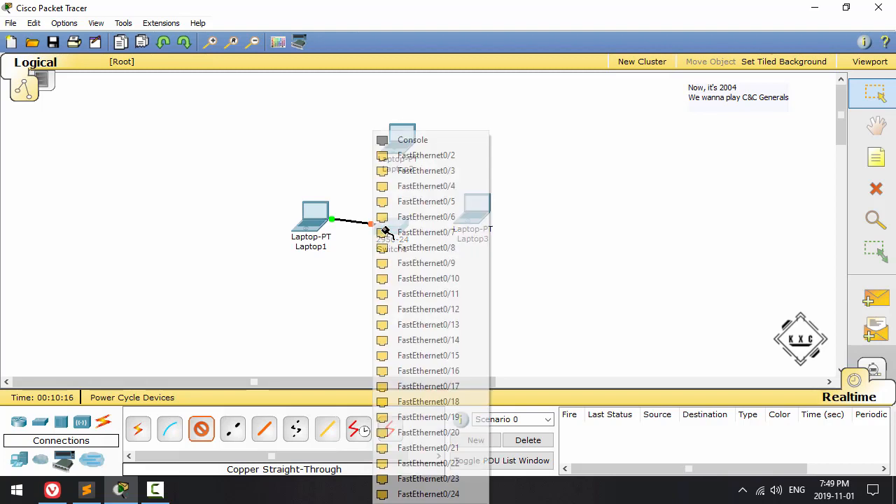
pyautogui.click(420, 171)
pyautogui.click(403, 138)
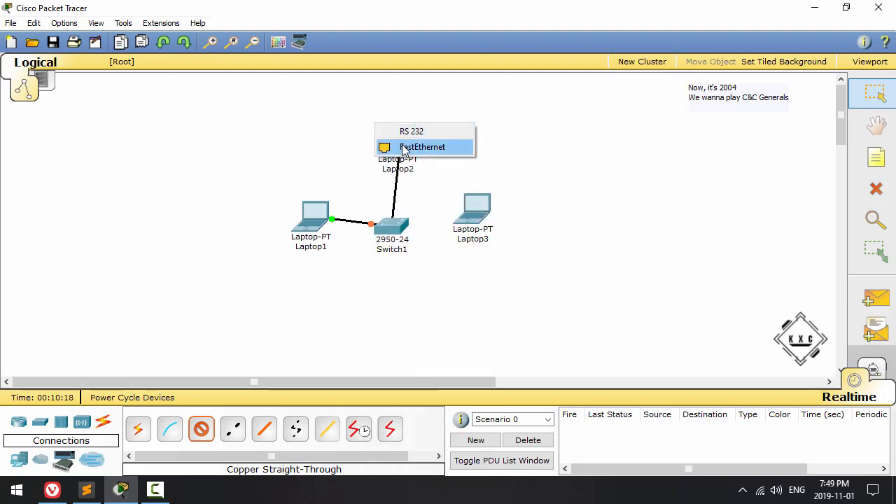
pyautogui.click(413, 144)
# Step: Connect the switch's FastEthernet0/3 port to Laptop3's FastEthernet port with a Copper Straight-Through cable, and align the switch beneath Laptop2
pyautogui.click(202, 430)
pyautogui.click(392, 225)
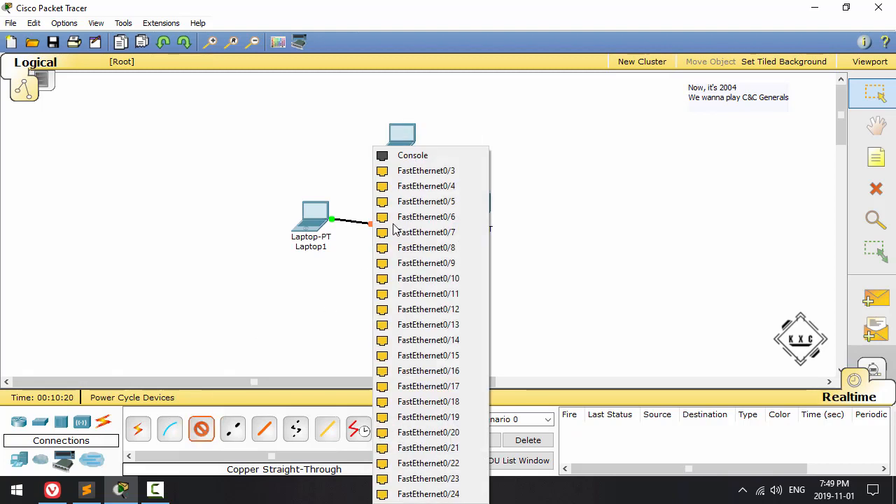
pyautogui.click(392, 171)
pyautogui.click(485, 215)
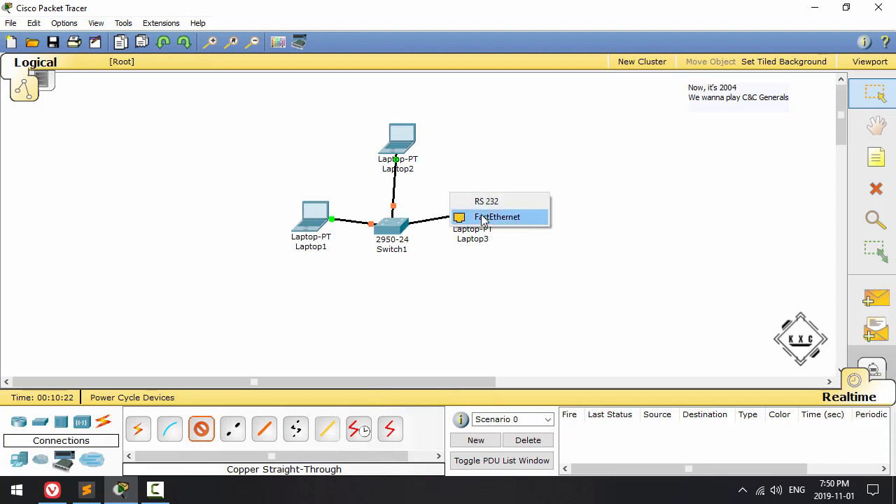
pyautogui.click(481, 213)
pyautogui.moveTo(388, 229); pyautogui.dragTo(394, 226)
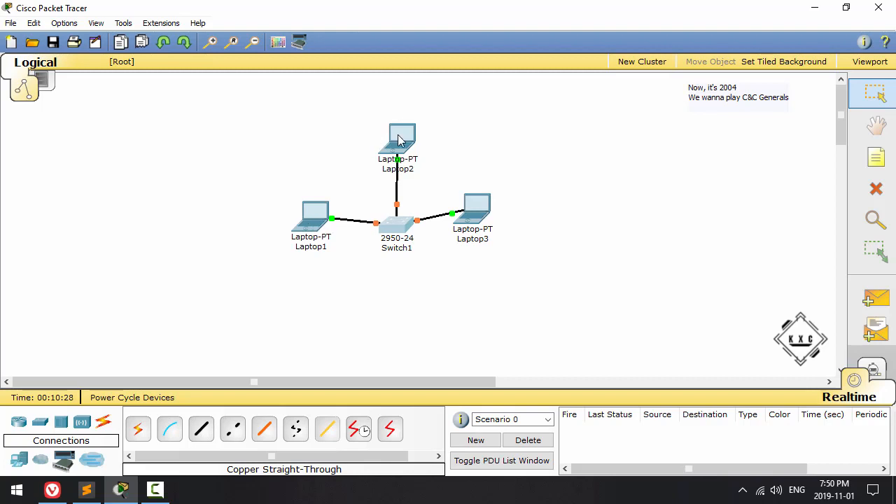
# Step: Give Laptop3 the static IP address 192.168.1.3 with the default subnet mask 255.255.255.0 and close its window
pyautogui.click(472, 210)
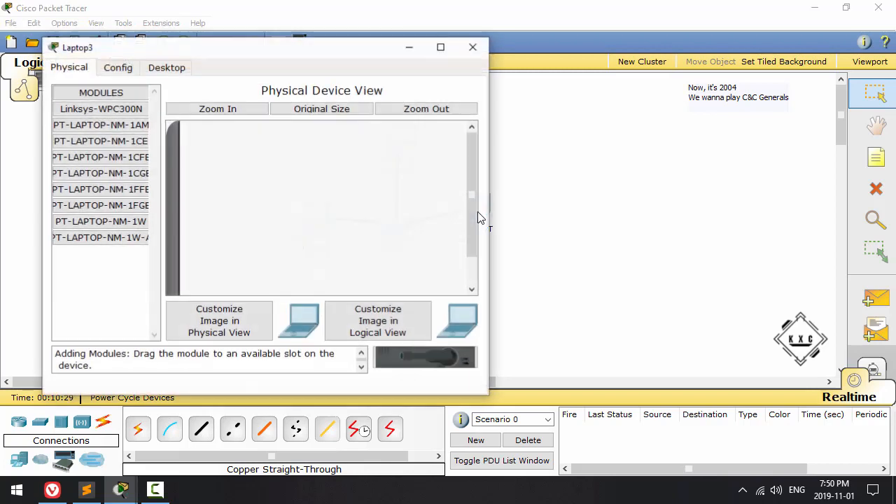
pyautogui.click(162, 70)
pyautogui.click(108, 148)
pyautogui.click(234, 200)
pyautogui.write('192.168.1.1')
pyautogui.hotkey('shift', 'Left')
pyautogui.write('3')
pyautogui.press('Tab')
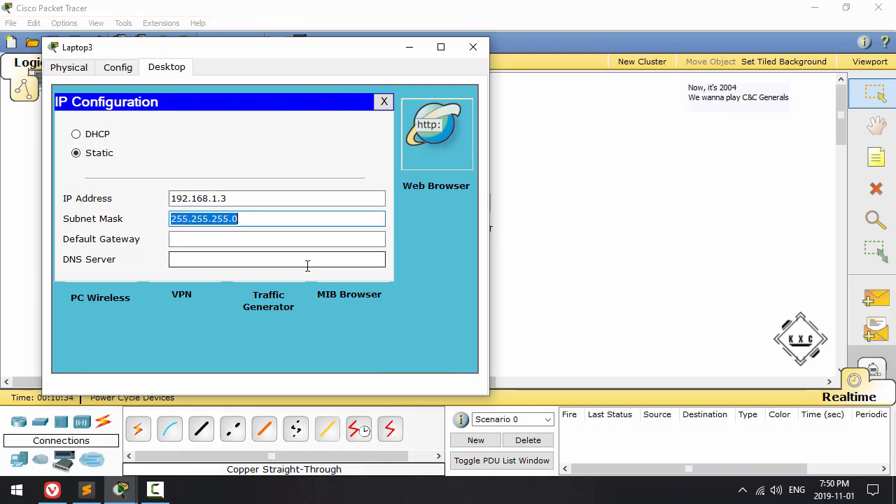
pyautogui.click(384, 101)
pyautogui.click(473, 47)
# Step: Move Laptop3 and Laptop1 up into a row with Laptop2 above the switch
pyautogui.moveTo(482, 215); pyautogui.dragTo(483, 142)
pyautogui.moveTo(319, 210); pyautogui.dragTo(325, 131)
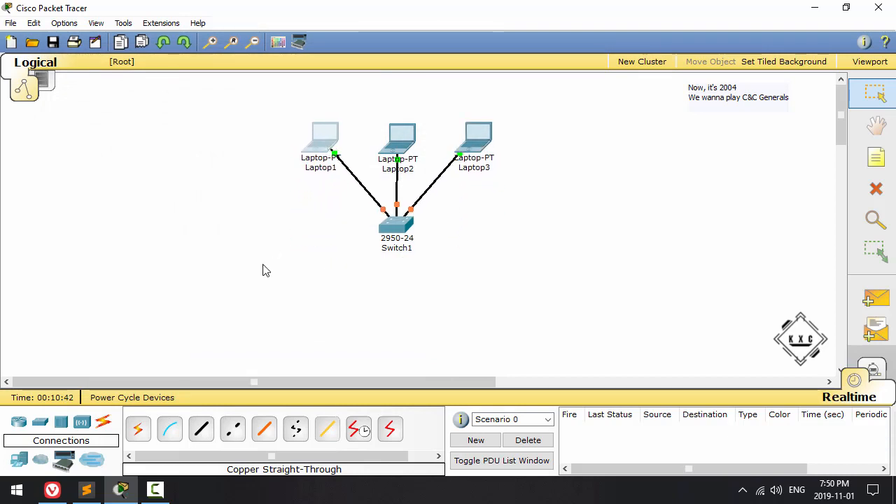